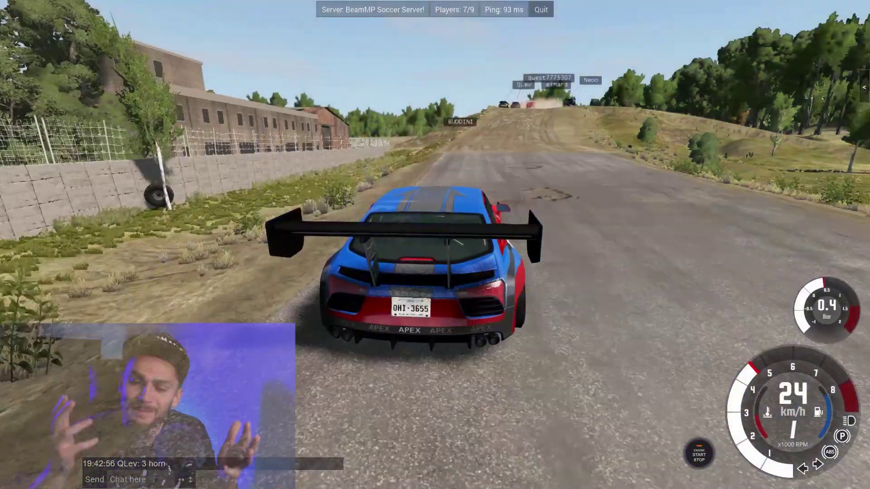
- Accelerate the car briefly up the road on the soccer server
{"action": "key", "text": "Up"}
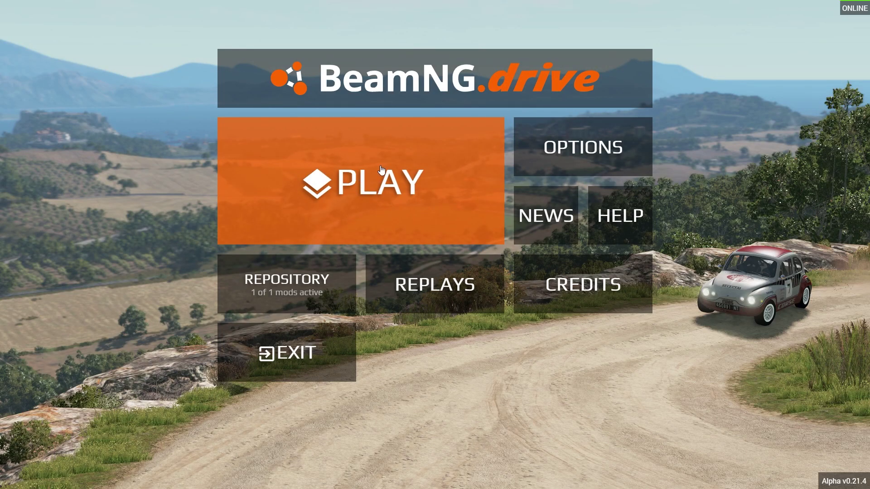
- Go through PLAY > Multiplayer, back out of the mods list, and reopen the BeamMP server list
{"action": "left_click", "coordinate": [381, 184]}
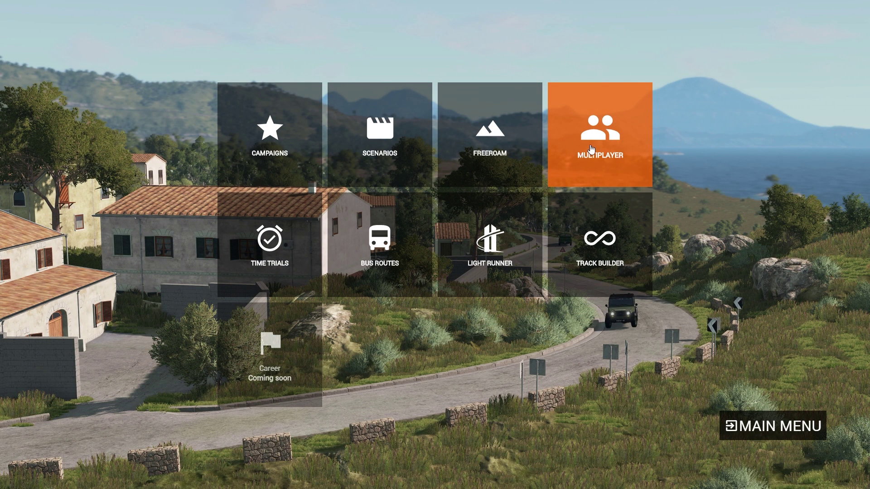
{"action": "left_click", "coordinate": [592, 149]}
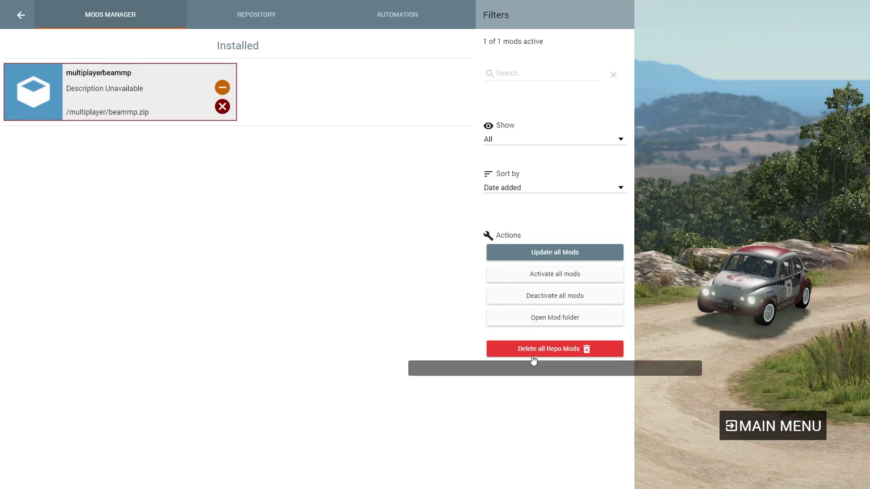
{"action": "left_click", "coordinate": [22, 18]}
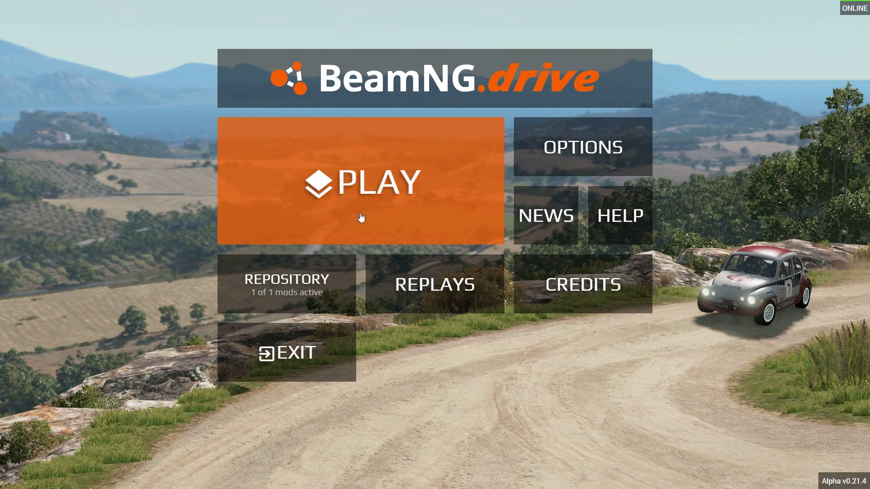
{"action": "left_click", "coordinate": [381, 184]}
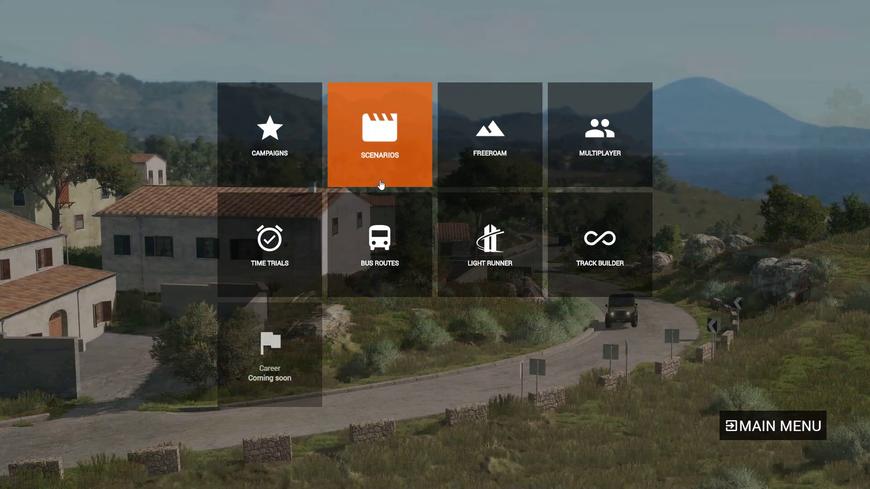
{"action": "left_click", "coordinate": [597, 135]}
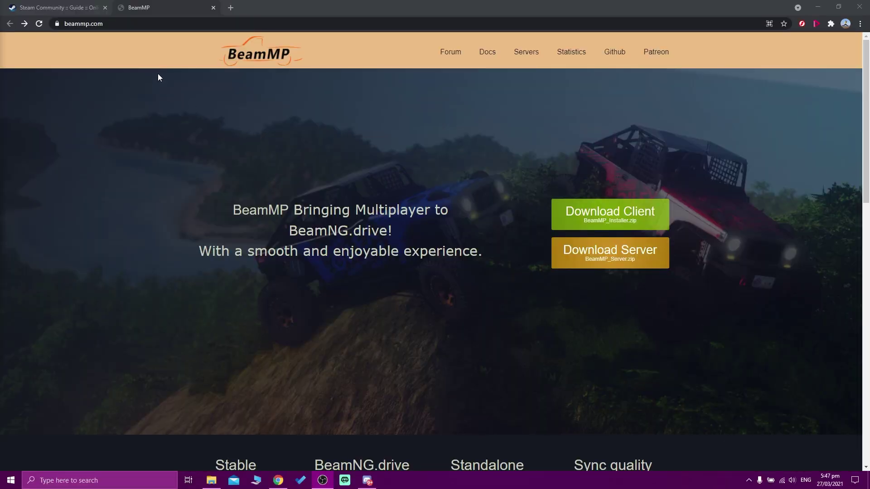
- Load the beammp.com homepage and download the BeamMP client installer zip
{"action": "left_click", "coordinate": [93, 23]}
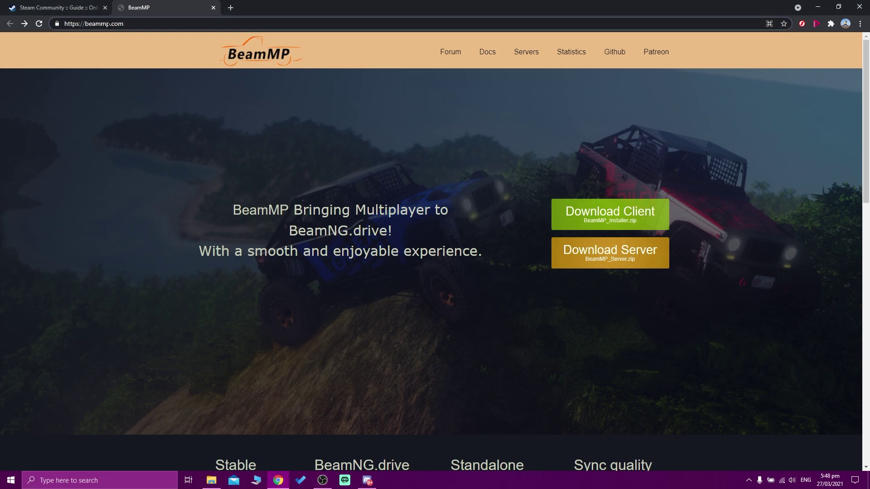
{"action": "left_click", "coordinate": [86, 23]}
{"action": "left_click", "coordinate": [128, 22]}
{"action": "left_click", "coordinate": [609, 212]}
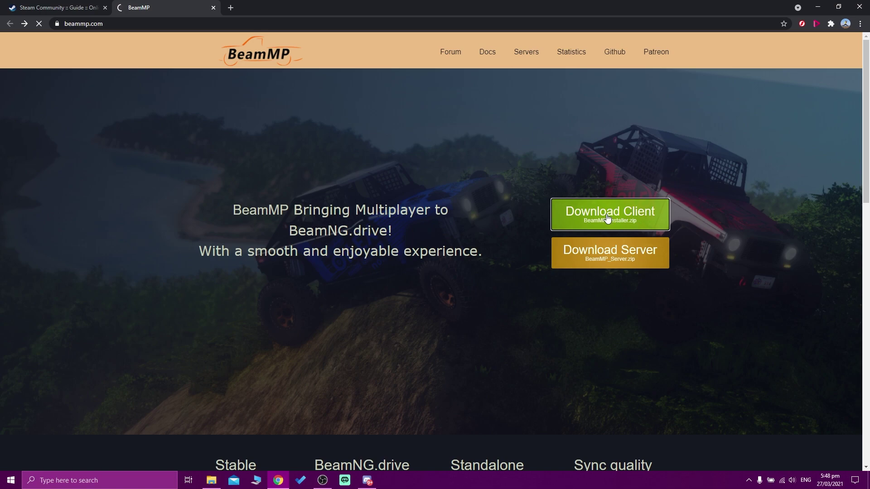
{"action": "left_click", "coordinate": [608, 219]}
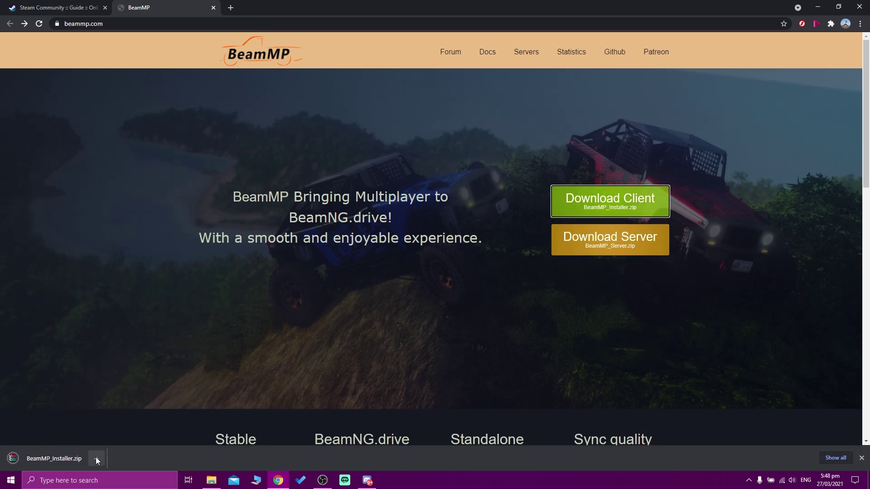
- Extract the zip to a BeamMP_Installer folder and launch the installer inside it
{"action": "left_click", "coordinate": [96, 458]}
{"action": "left_click", "coordinate": [125, 428]}
{"action": "right_click", "coordinate": [337, 178]}
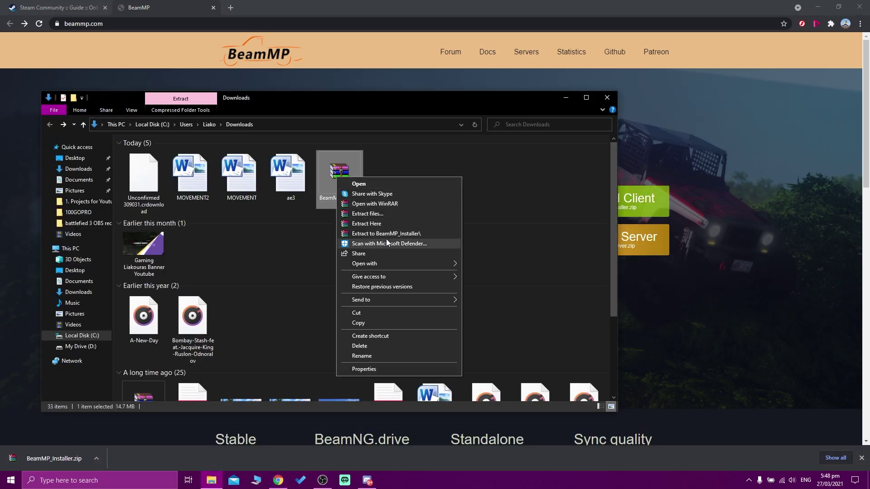
{"action": "left_click", "coordinate": [390, 234]}
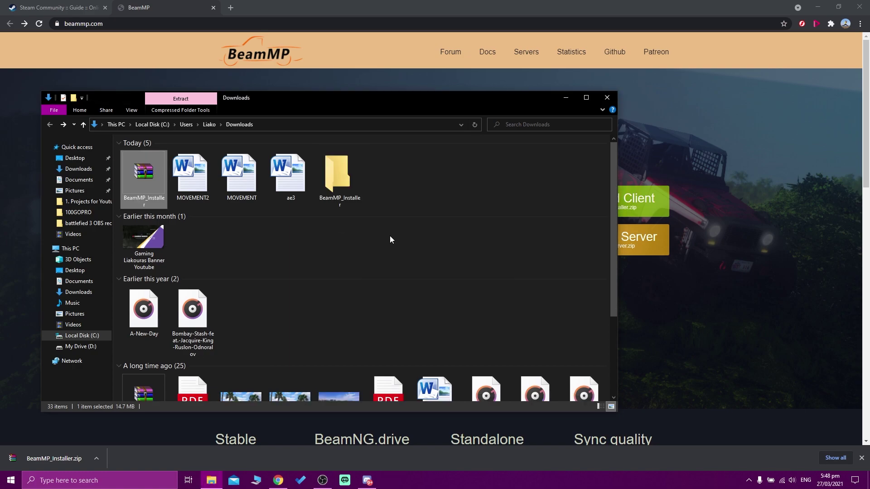
{"action": "double_click", "coordinate": [338, 179]}
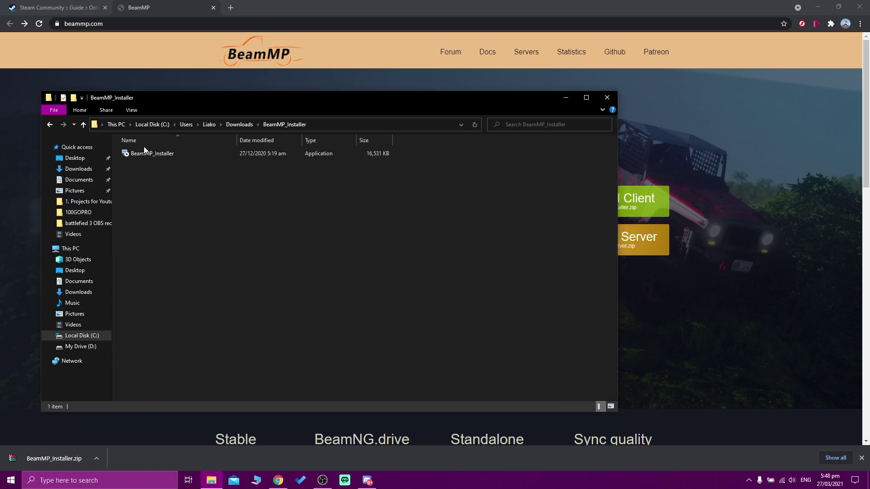
{"action": "double_click", "coordinate": [159, 154]}
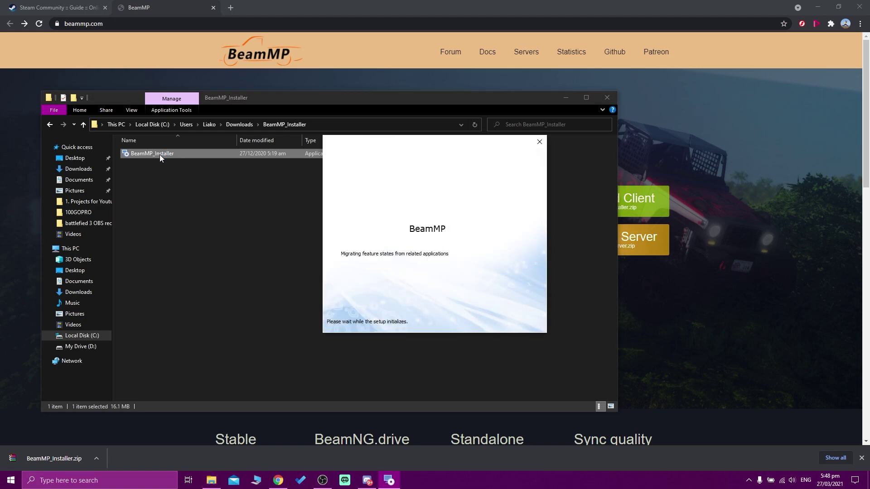
- Choose the Typical setup and set the install folder to D:\Games\SteamLibrary\steamapps\common
{"action": "left_click", "coordinate": [488, 320]}
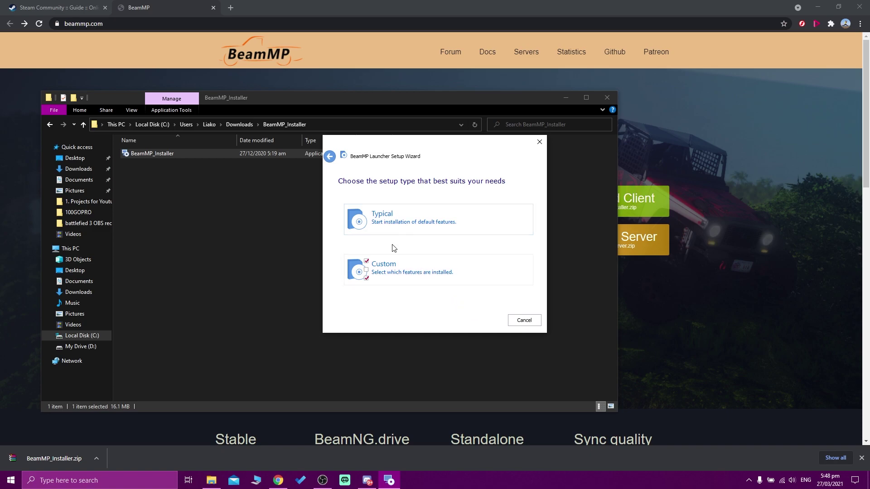
{"action": "left_click", "coordinate": [404, 267]}
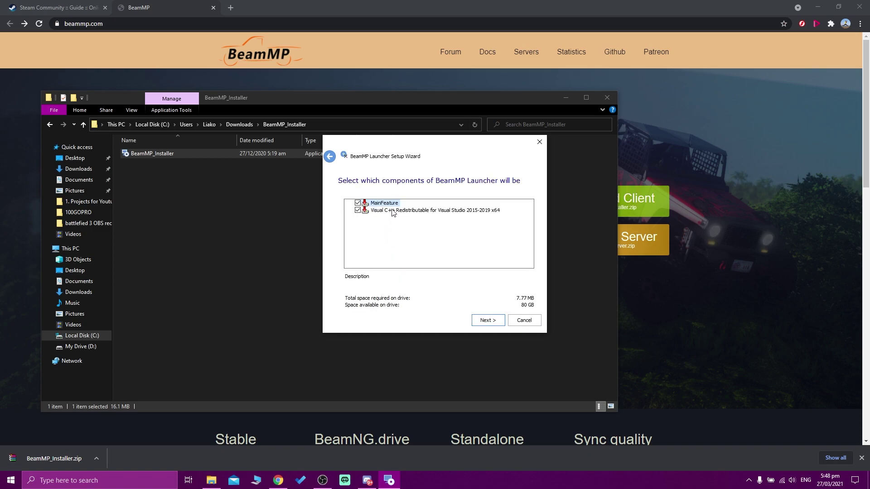
{"action": "left_click", "coordinate": [331, 157]}
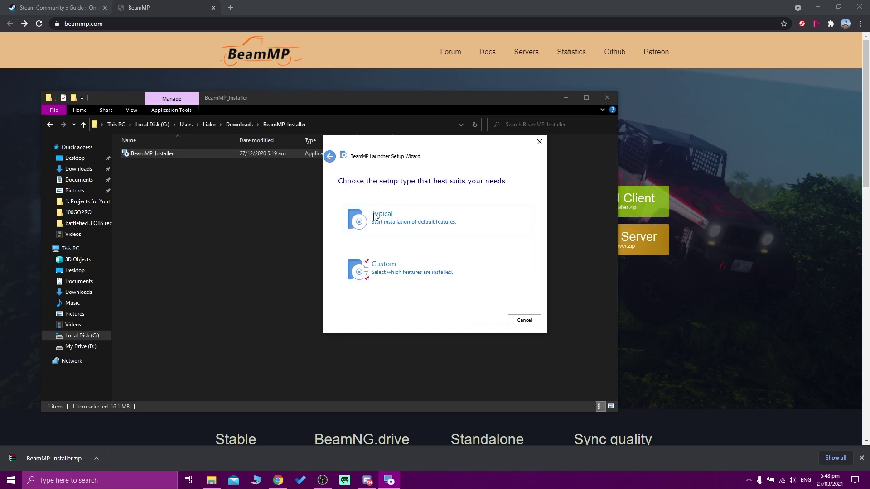
{"action": "left_click", "coordinate": [396, 222]}
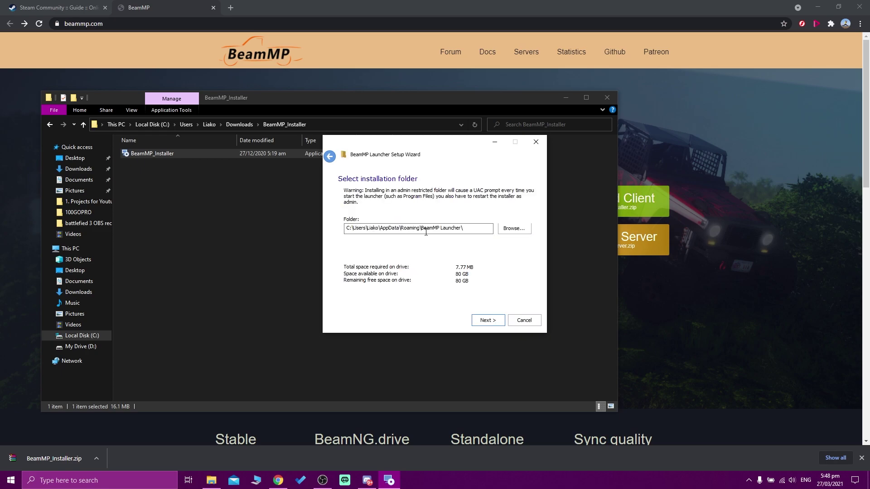
{"action": "left_click", "coordinate": [514, 228]}
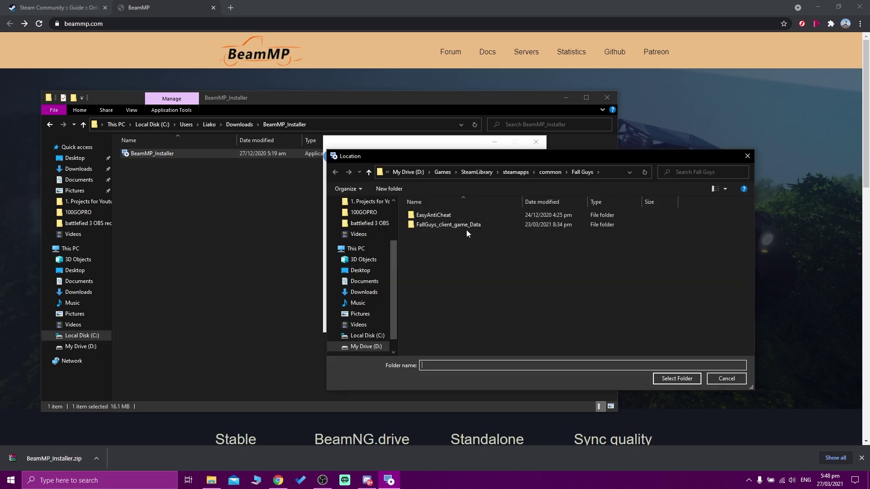
{"action": "left_click", "coordinate": [551, 172]}
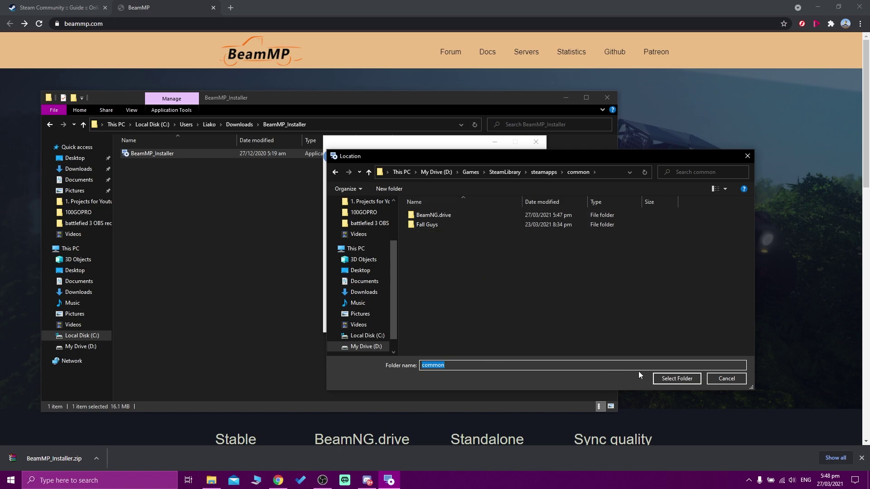
{"action": "left_click", "coordinate": [677, 378]}
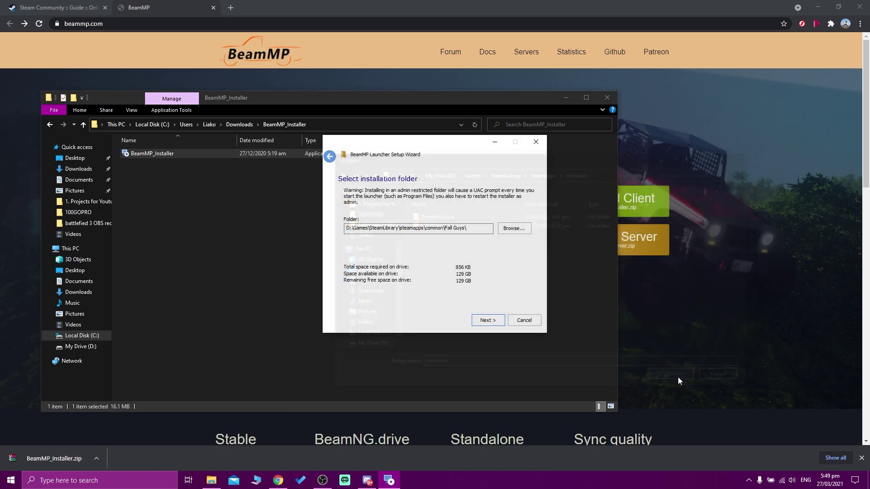
- Install the BeamMP Launcher and close the finished setup wizard
{"action": "left_click", "coordinate": [486, 321]}
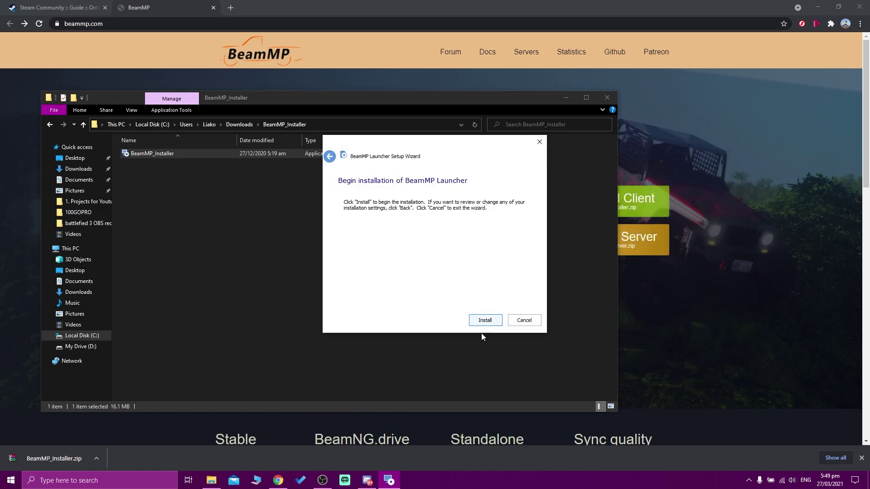
{"action": "left_click", "coordinate": [485, 323]}
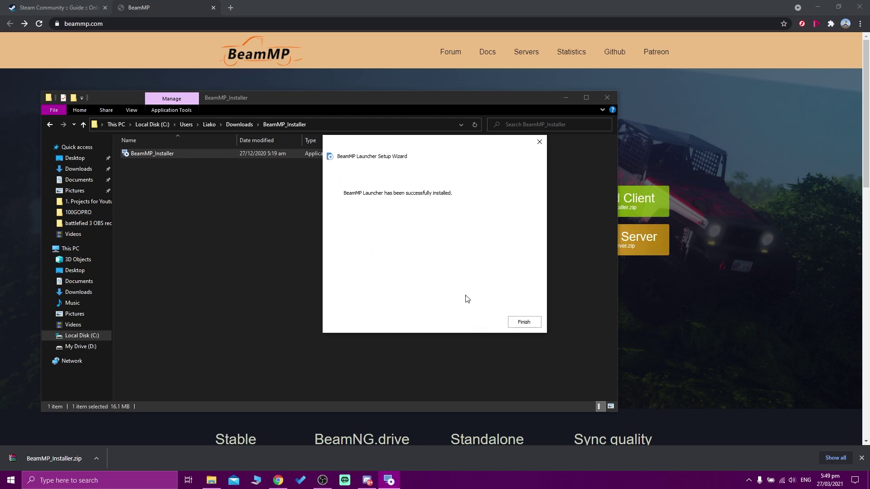
{"action": "left_click", "coordinate": [523, 323]}
{"action": "left_click", "coordinate": [608, 98]}
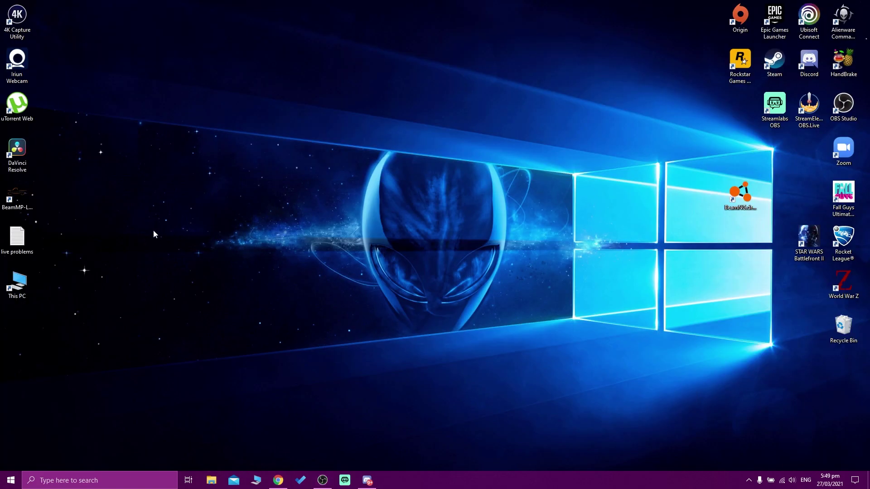
- Place the BeamMP-Launcher desktop shortcut directly beside the BeamNG.drive icon
{"action": "left_click_drag", "start_coordinate": [17, 197], "coordinate": [632, 199]}
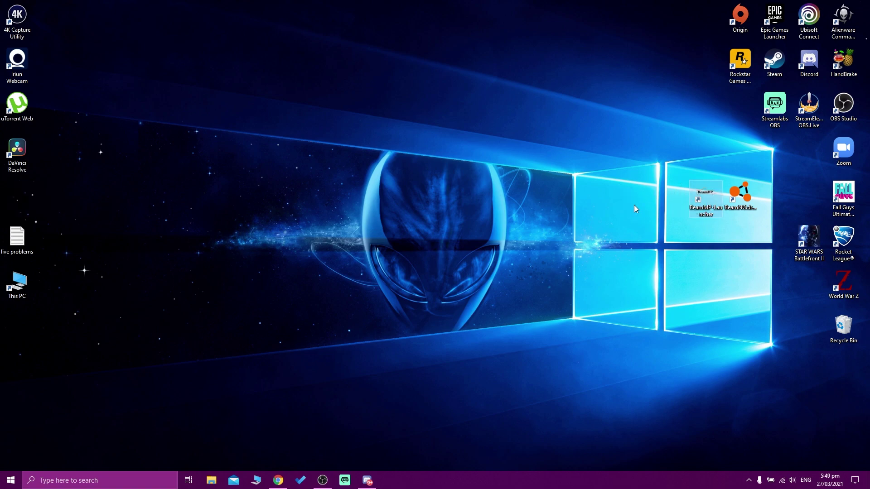
{"action": "left_click_drag", "start_coordinate": [740, 194], "coordinate": [705, 195]}
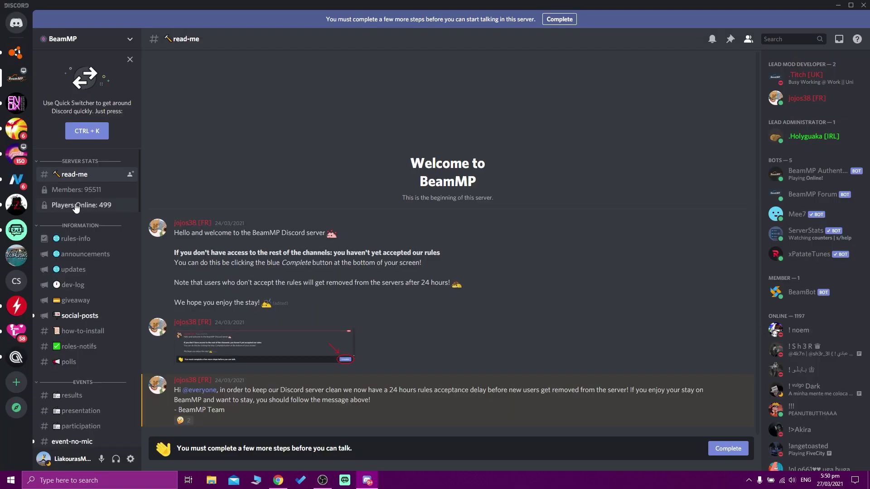
- Open #rules-info, close the Discord app, and continue into Discord's web version in Chrome
{"action": "left_click", "coordinate": [76, 240]}
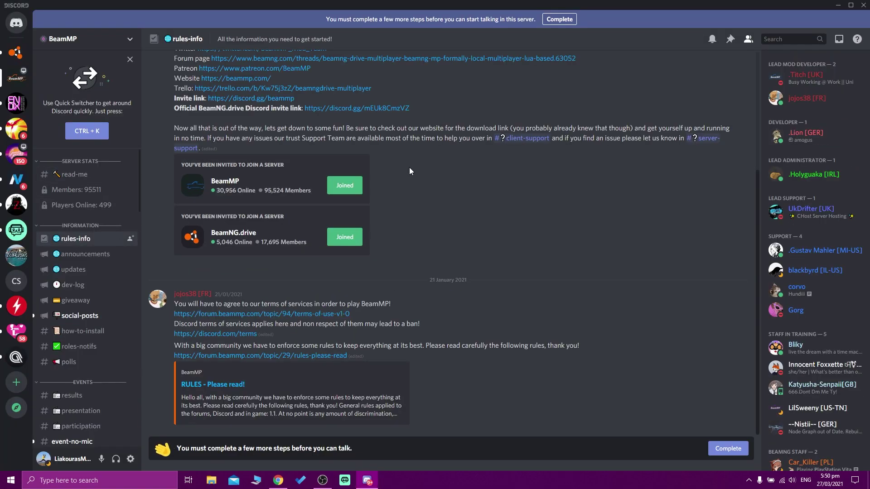
{"action": "left_click", "coordinate": [863, 5]}
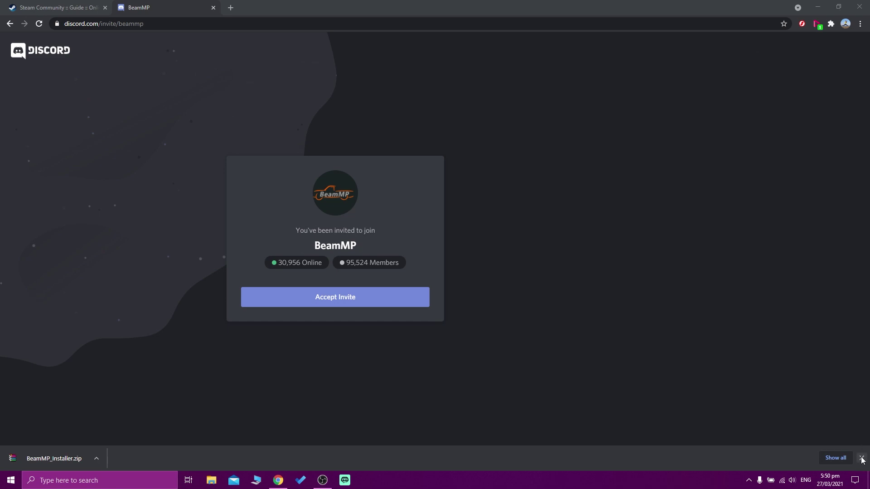
{"action": "left_click", "coordinate": [861, 458]}
{"action": "left_click", "coordinate": [292, 280]}
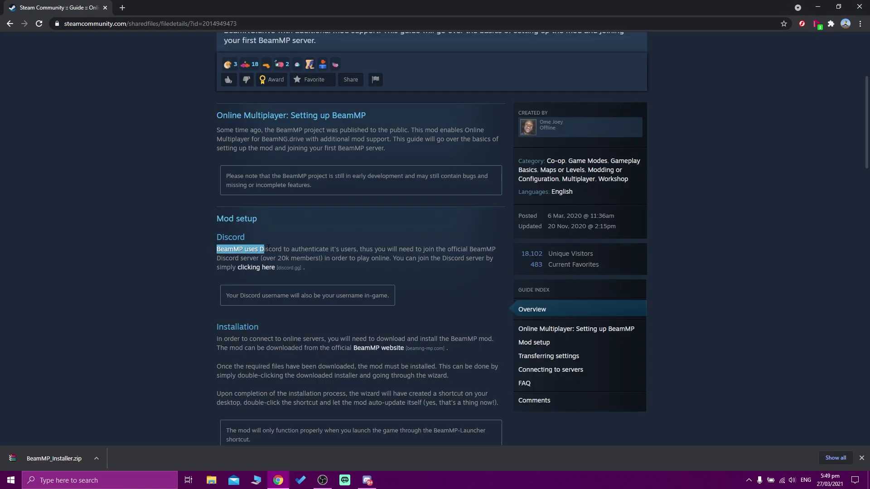
{"action": "left_click_drag", "start_coordinate": [264, 249], "coordinate": [355, 250]}
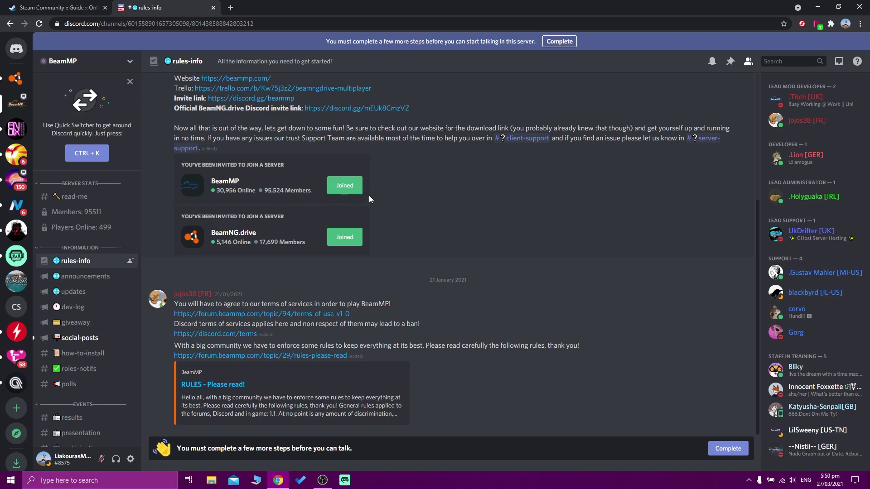
- Scroll the rules-info messages, close the Discord tab, and highlight the guide's BeamNG.drive settings path
{"action": "scroll", "coordinate": [466, 299], "scroll_direction": "up", "scroll_amount": 3}
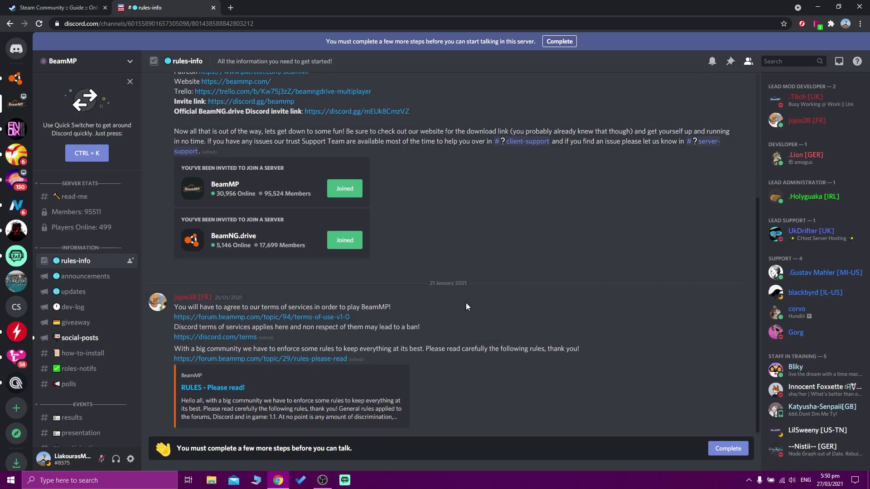
{"action": "scroll", "coordinate": [306, 290], "scroll_direction": "down", "scroll_amount": 3}
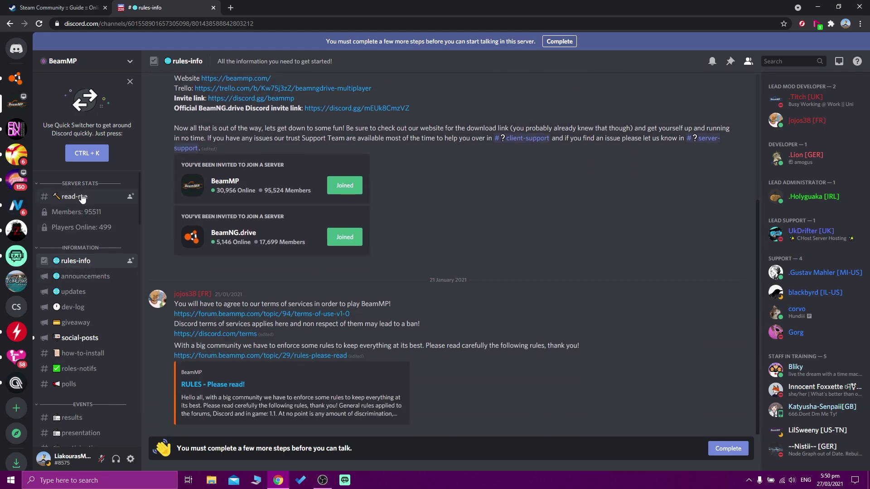
{"action": "scroll", "coordinate": [116, 306], "scroll_direction": "down", "scroll_amount": 1}
{"action": "scroll", "coordinate": [115, 306], "scroll_direction": "down", "scroll_amount": 10}
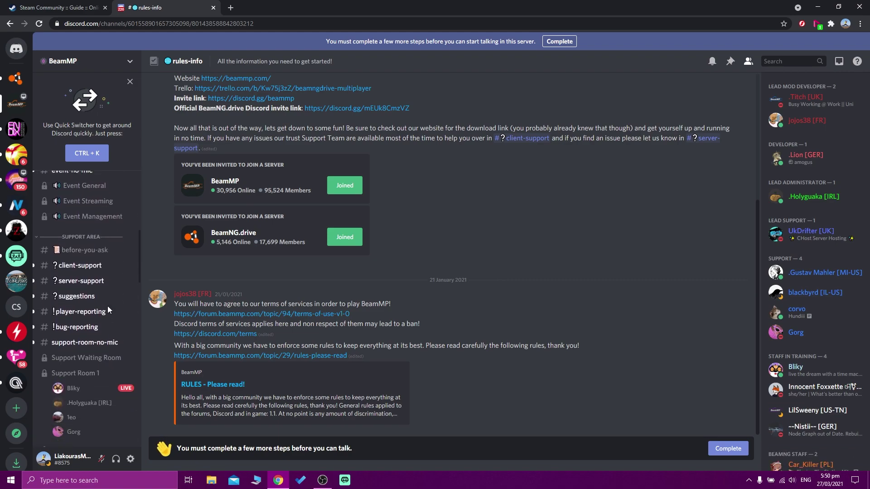
{"action": "scroll", "coordinate": [107, 306], "scroll_direction": "down", "scroll_amount": 2}
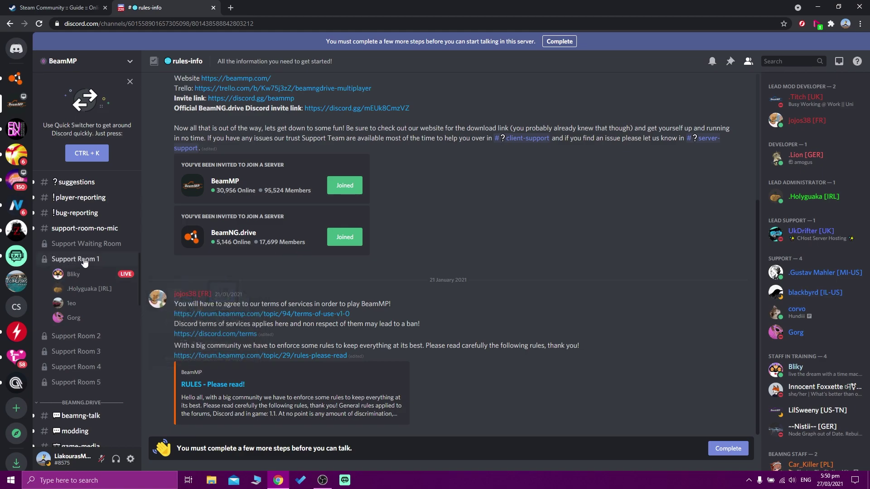
{"action": "key", "text": "ctrl+w"}
{"action": "left_click_drag", "start_coordinate": [281, 152], "coordinate": [371, 153]}
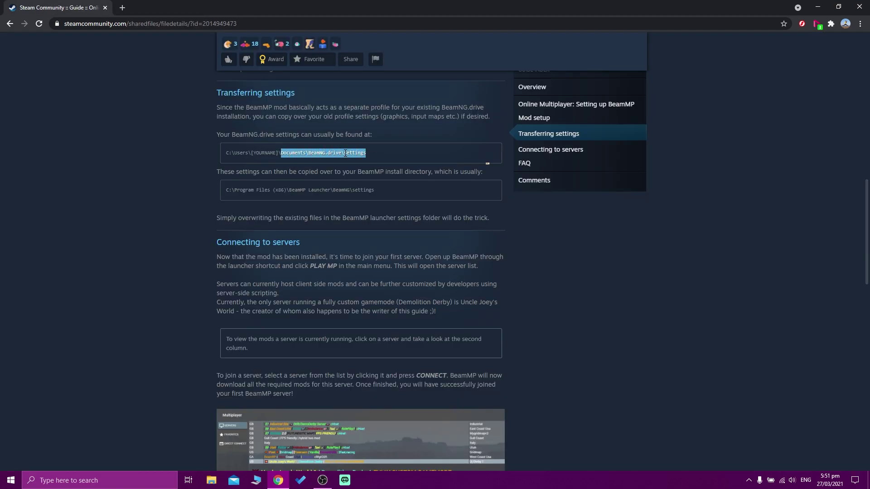
- Highlight the settings folder name and BeamMP Launcher install path, then show the desktop
{"action": "left_click", "coordinate": [364, 154]}
{"action": "left_click_drag", "start_coordinate": [343, 153], "coordinate": [366, 154]}
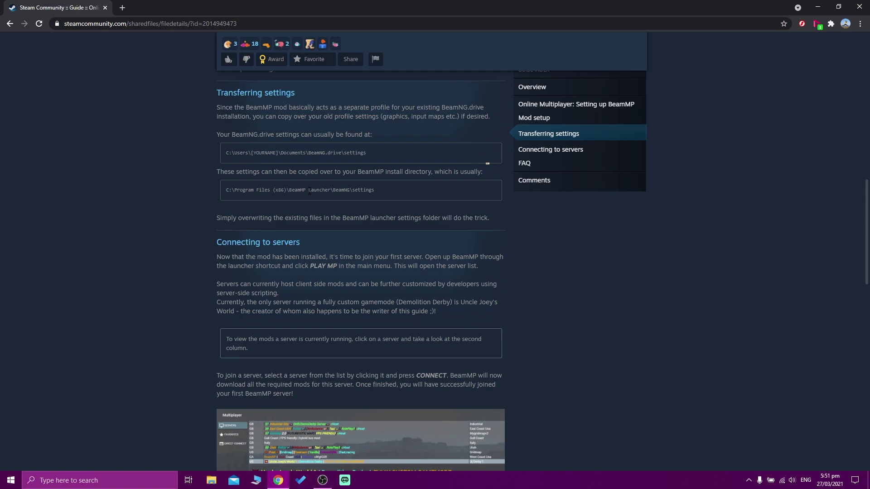
{"action": "left_click_drag", "start_coordinate": [290, 190], "coordinate": [352, 190]}
{"action": "left_click", "coordinate": [350, 191]}
{"action": "key", "text": "super+d"}
- Run the BeamMP-Launcher shortcut and allow it through Windows Defender Firewall
{"action": "double_click", "coordinate": [634, 199]}
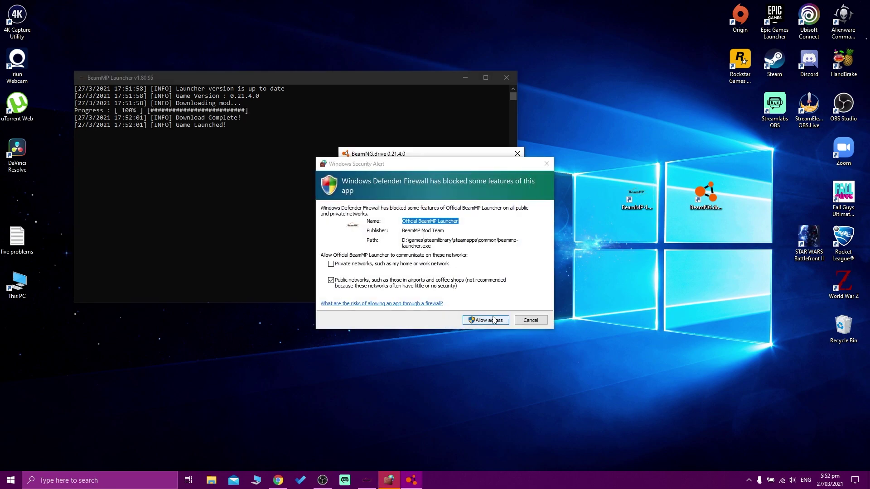
{"action": "left_click", "coordinate": [495, 322]}
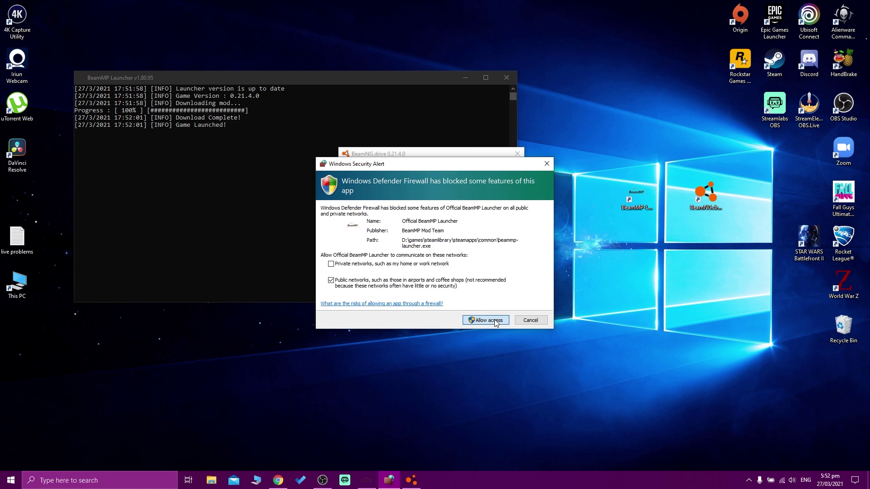
{"action": "left_click", "coordinate": [495, 322]}
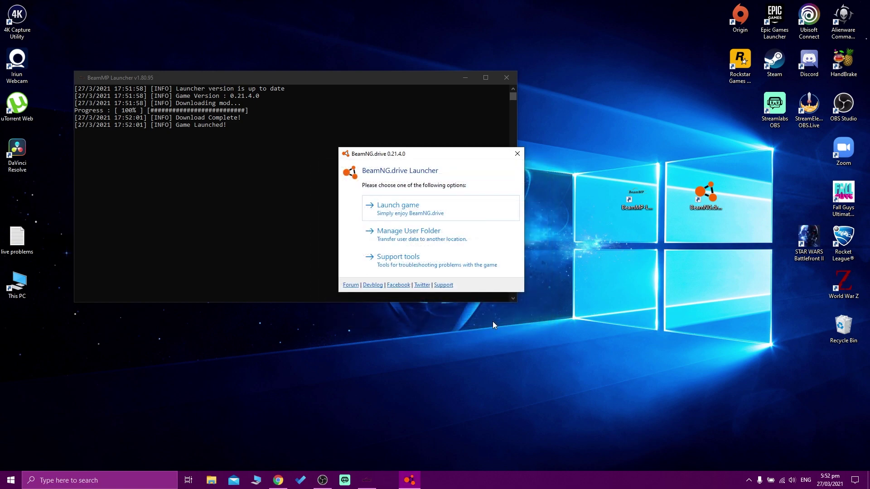
- Launch BeamNG.drive, verify multiplayerbeammp in the Mods Manager, and return to the main menu
{"action": "left_click", "coordinate": [410, 208]}
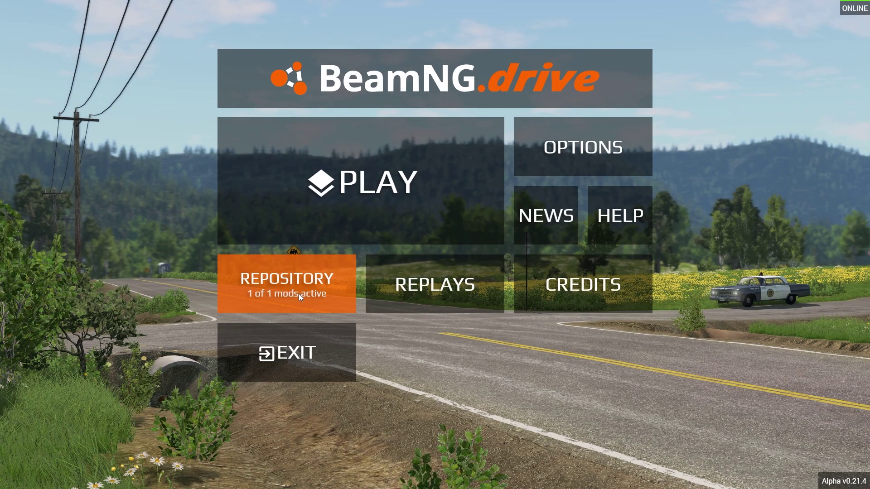
{"action": "left_click", "coordinate": [290, 297]}
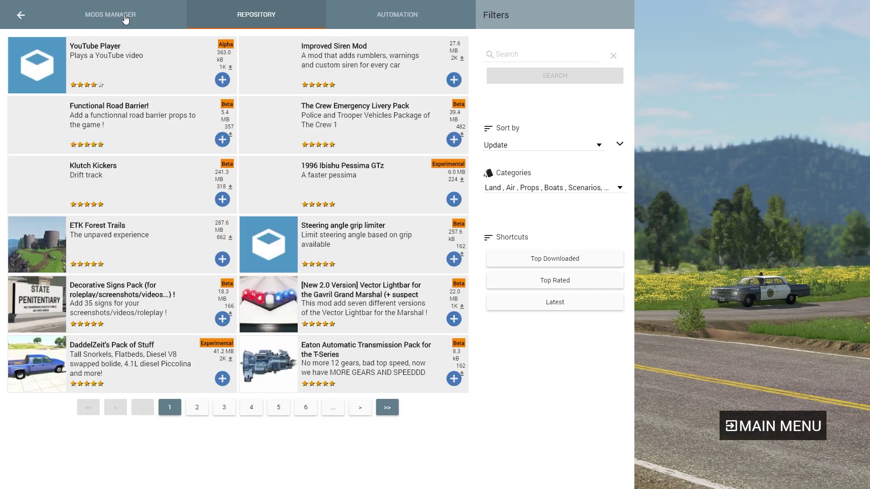
{"action": "left_click", "coordinate": [124, 14]}
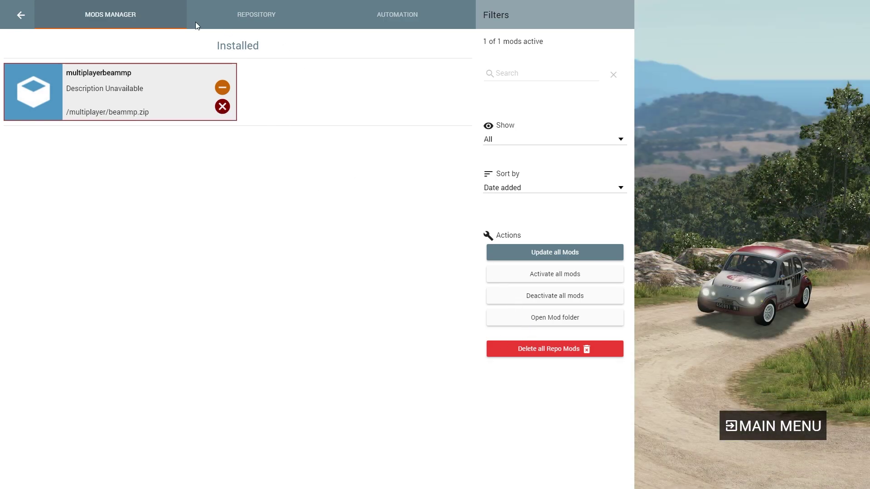
{"action": "left_click", "coordinate": [18, 17]}
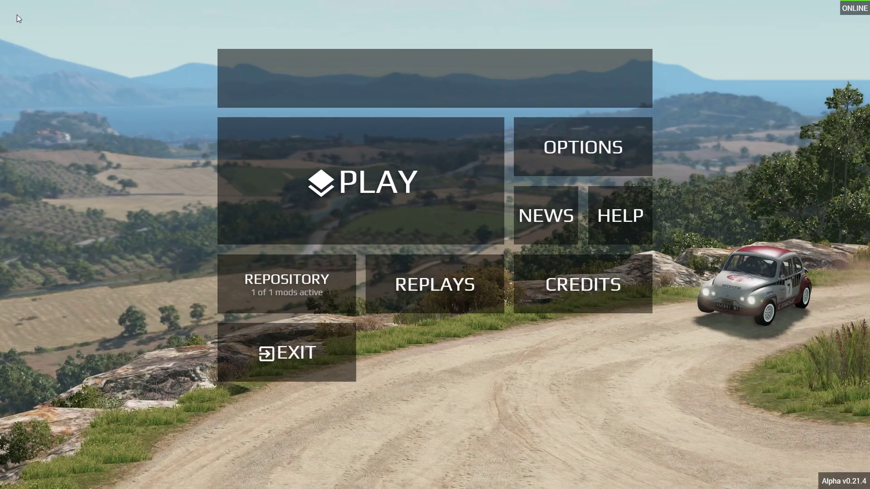
- Open the BeamMP multiplayer browser and enter the account username in the login form
{"action": "left_click", "coordinate": [423, 204]}
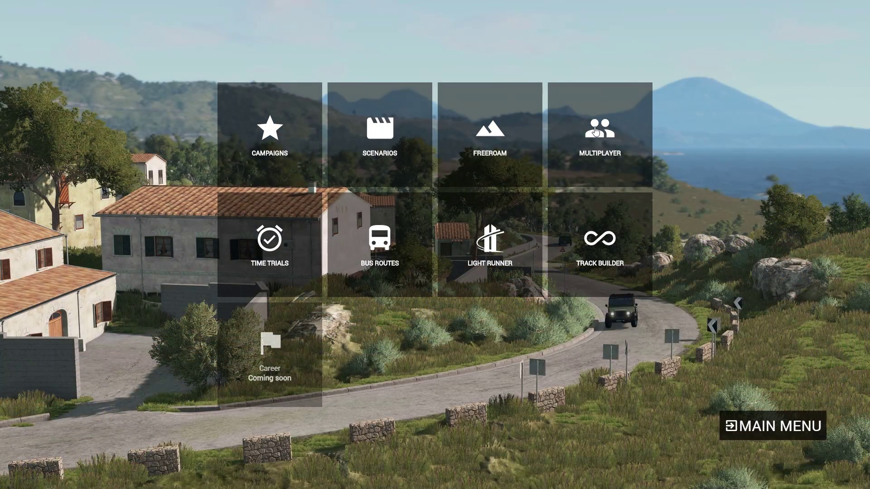
{"action": "left_click", "coordinate": [591, 149]}
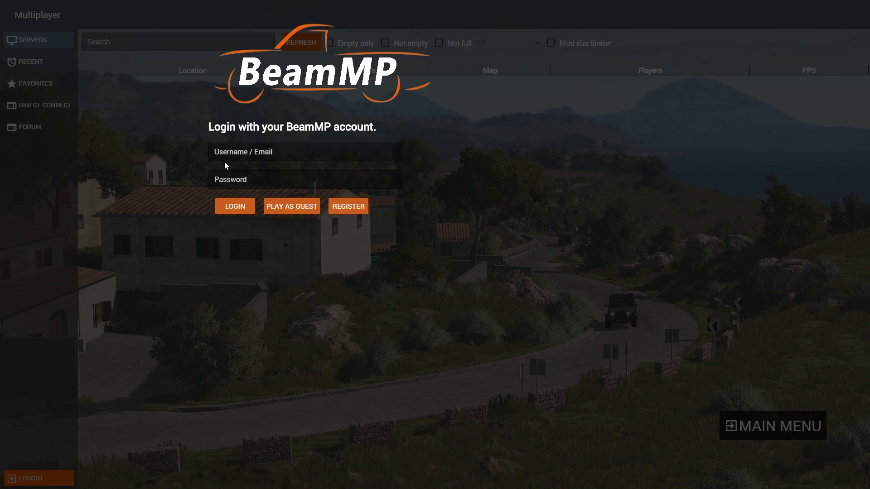
{"action": "left_click", "coordinate": [232, 152]}
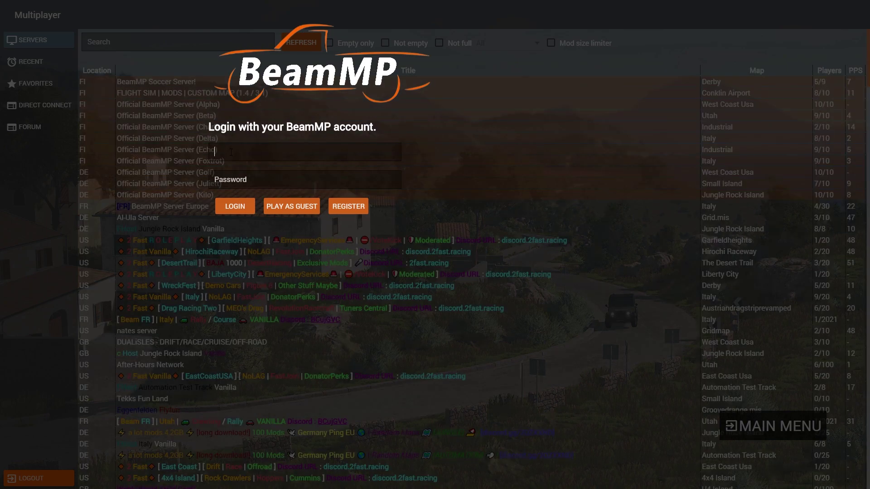
{"action": "type", "text": "gfg"}
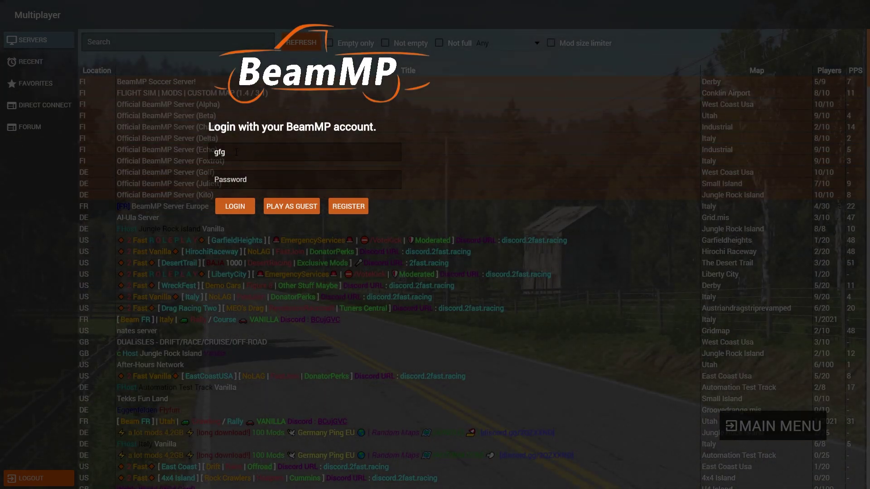
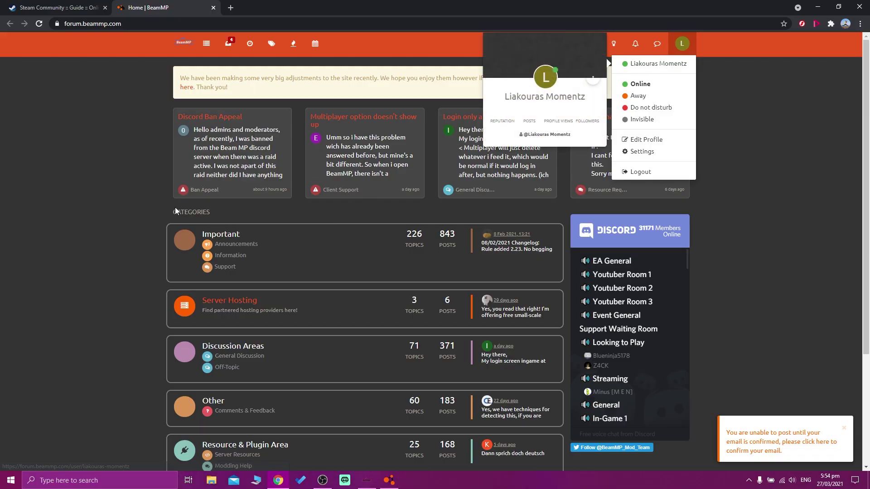
- Dismiss the forum profile menu and scroll through the BeamMP forum categories
{"action": "left_click", "coordinate": [124, 213]}
{"action": "scroll", "coordinate": [139, 235], "scroll_direction": "down", "scroll_amount": 3}
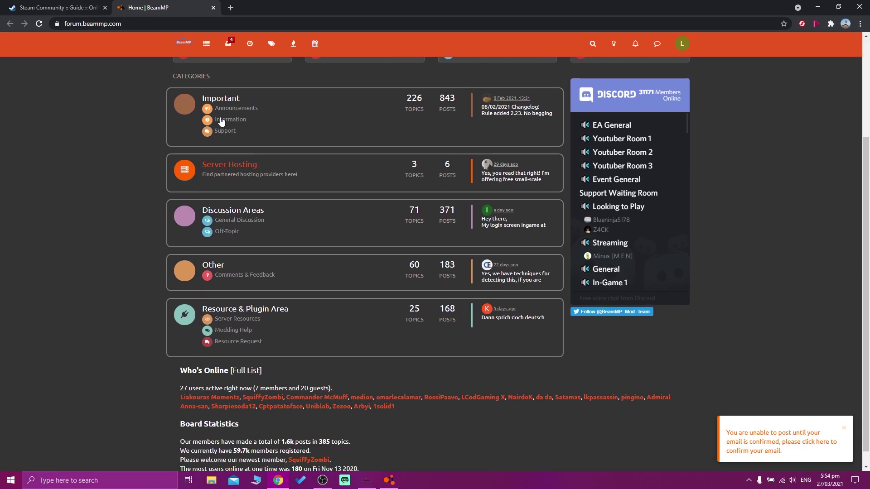
{"action": "scroll", "coordinate": [209, 321], "scroll_direction": "up", "scroll_amount": 3}
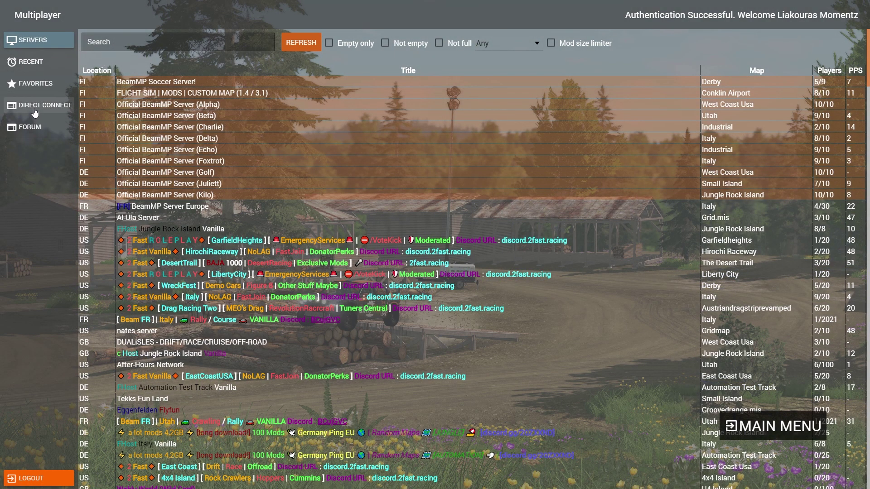
- Check the forum profile menu, then show the Direct Connect form with 127.0.0.1 and port 30814
{"action": "left_click", "coordinate": [34, 111]}
{"action": "left_click", "coordinate": [29, 128]}
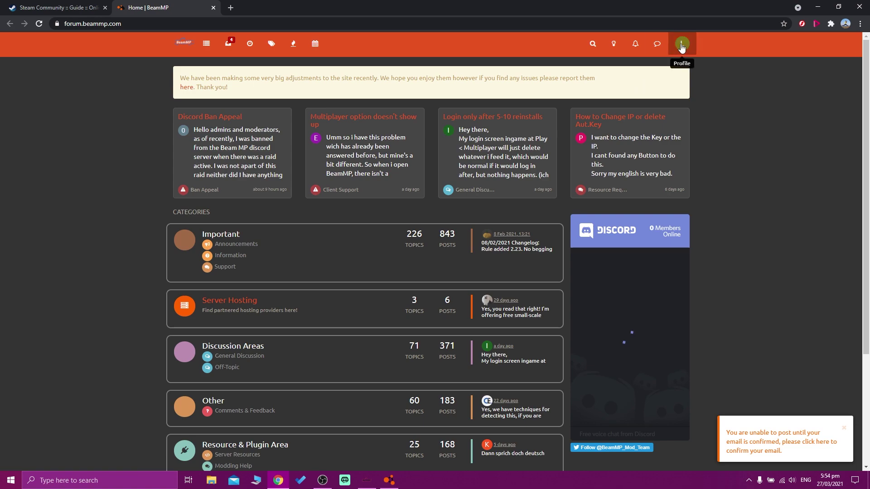
{"action": "left_click", "coordinate": [682, 43]}
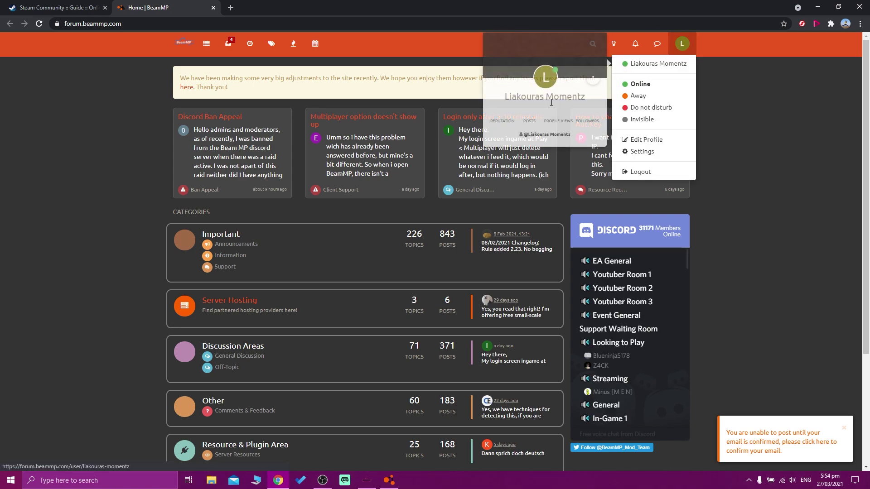
{"action": "left_click", "coordinate": [126, 213]}
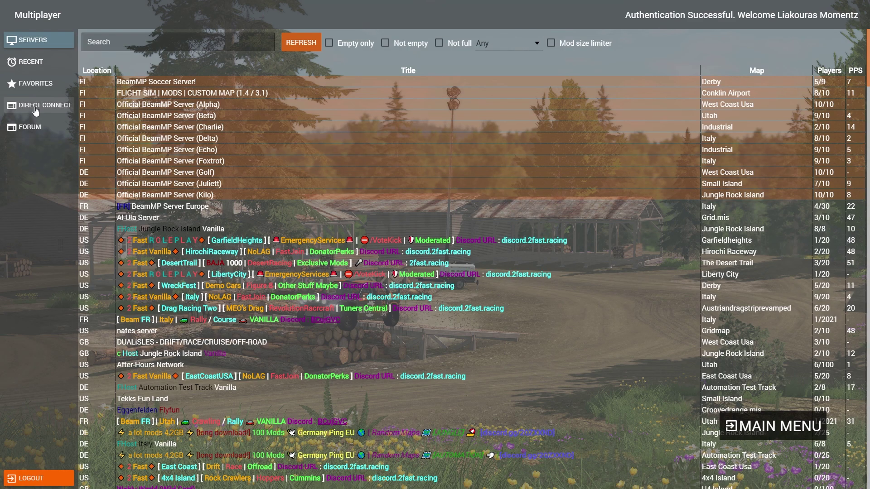
{"action": "left_click", "coordinate": [35, 108]}
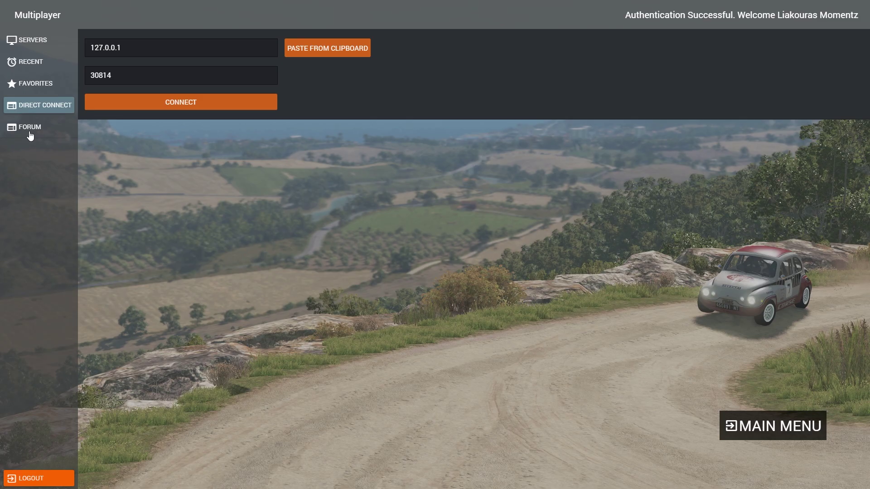
- Back in the server list, preview 2 Fast DesertTrail, then join Official BeamMP Server (Juliett)
{"action": "left_click", "coordinate": [29, 42]}
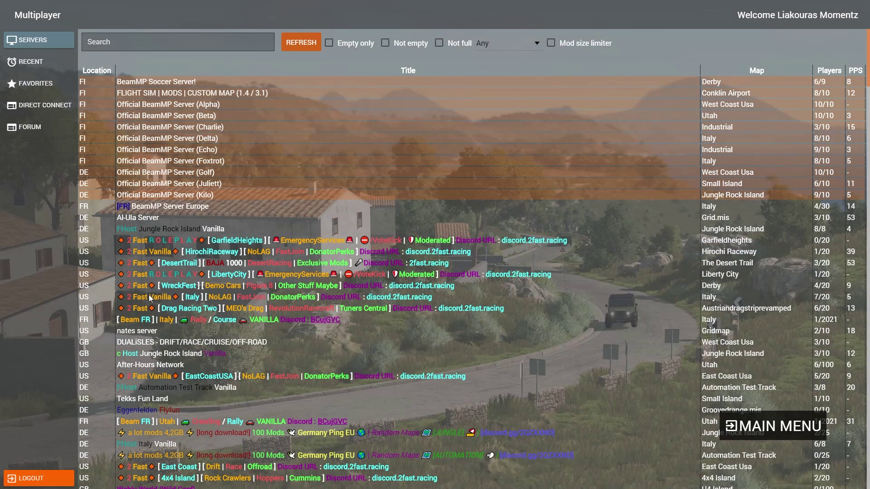
{"action": "scroll", "coordinate": [150, 303], "scroll_direction": "down", "scroll_amount": 3}
{"action": "scroll", "coordinate": [151, 313], "scroll_direction": "up", "scroll_amount": 3}
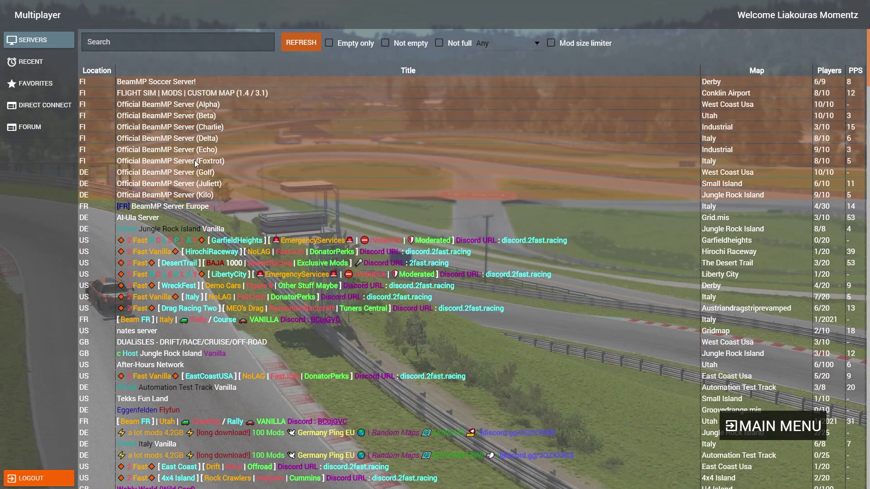
{"action": "left_click", "coordinate": [719, 262]}
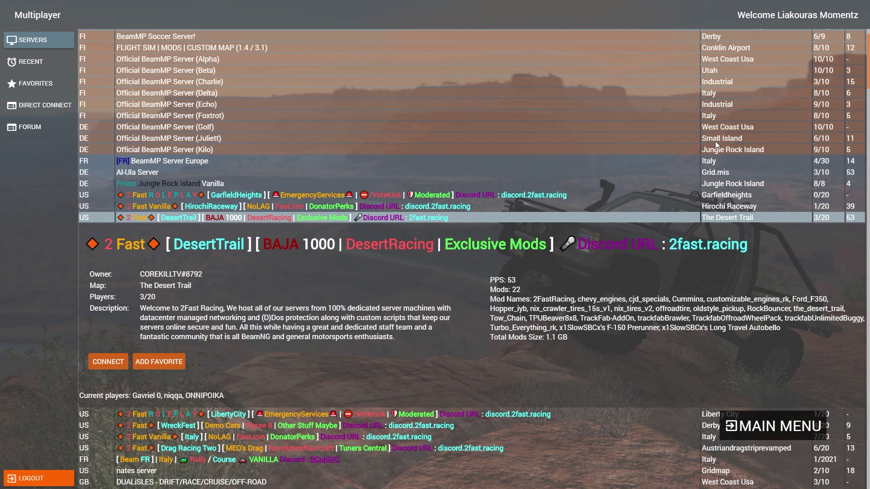
{"action": "left_click", "coordinate": [717, 141]}
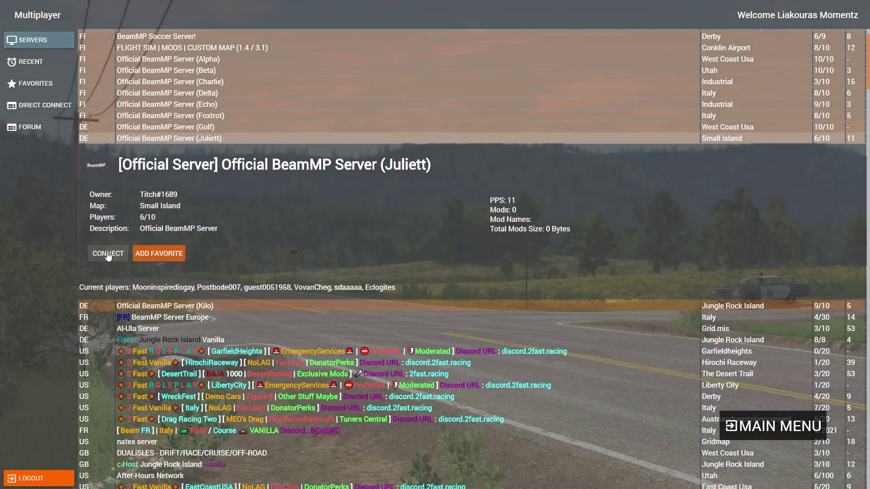
{"action": "left_click", "coordinate": [107, 254]}
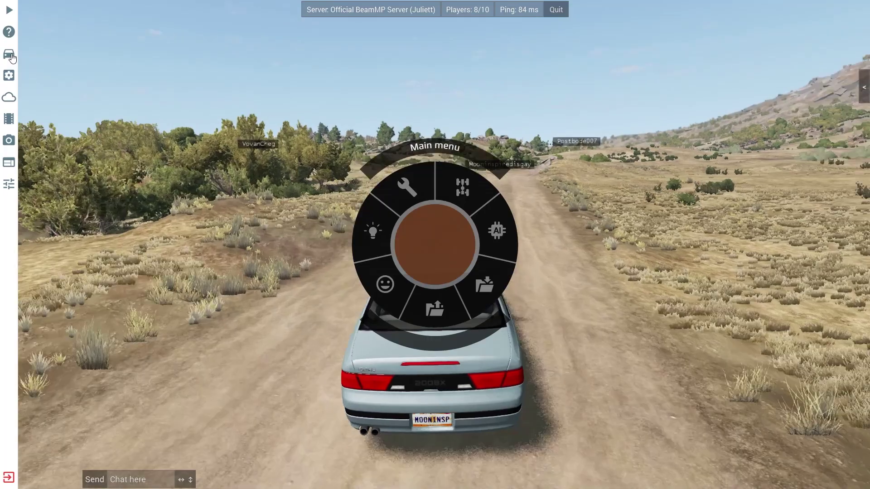
- Spawn a new Gavril D-Series in the D15 Off-Road (M) configuration
{"action": "left_click", "coordinate": [10, 55]}
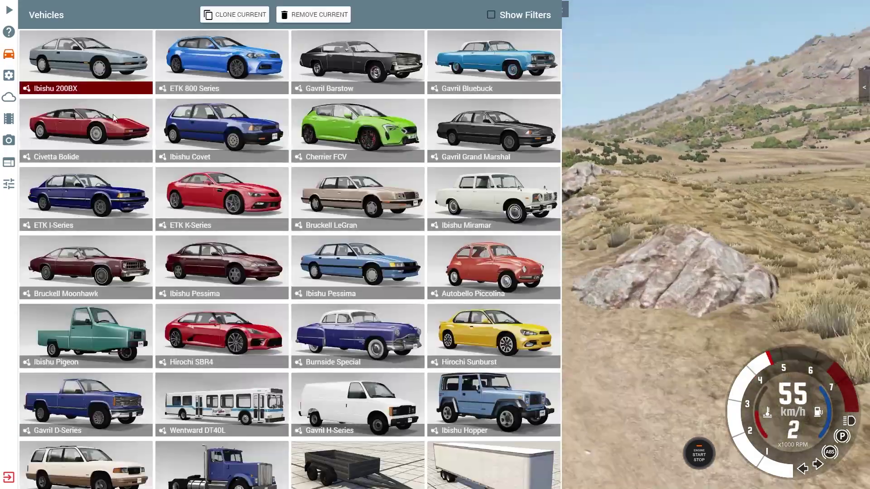
{"action": "scroll", "coordinate": [207, 246], "scroll_direction": "down", "scroll_amount": 3}
{"action": "left_click", "coordinate": [91, 281]}
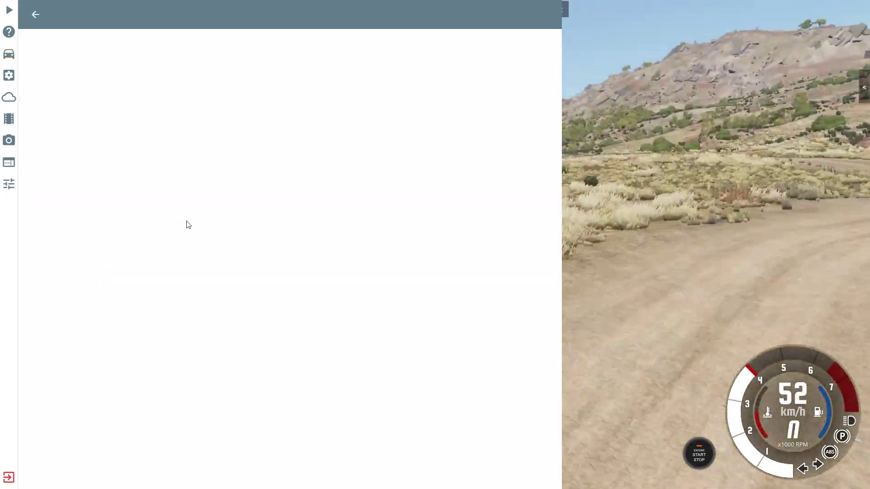
{"action": "scroll", "coordinate": [192, 242], "scroll_direction": "down", "scroll_amount": 10}
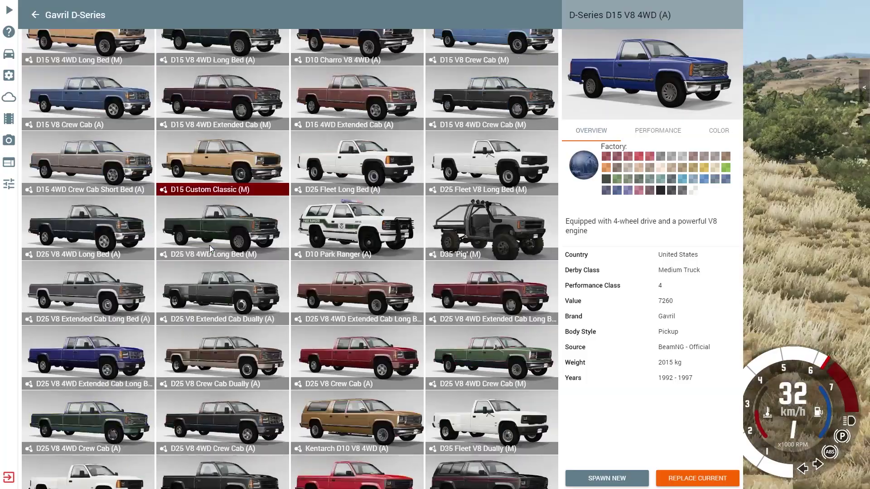
{"action": "scroll", "coordinate": [210, 239], "scroll_direction": "down", "scroll_amount": 5}
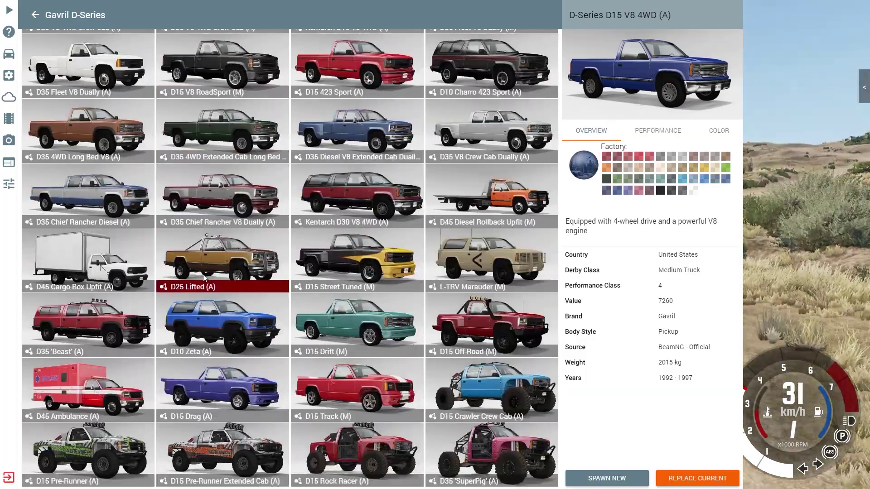
{"action": "left_click", "coordinate": [491, 324]}
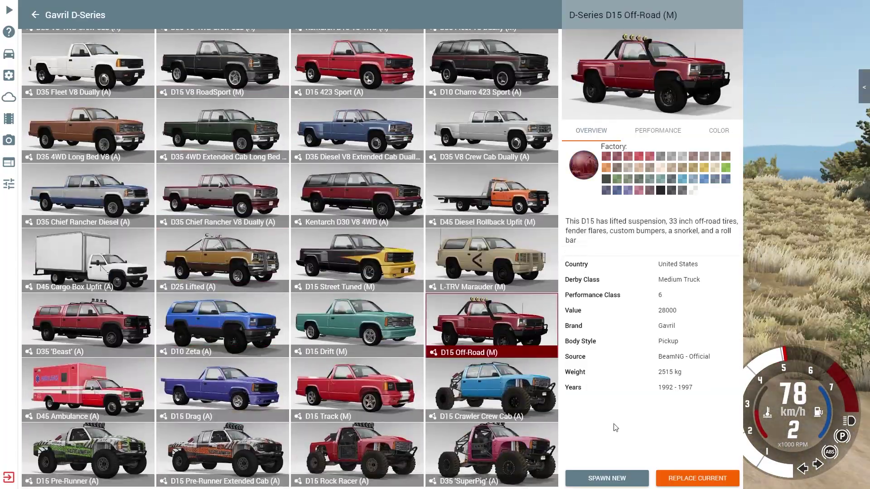
{"action": "left_click", "coordinate": [610, 479]}
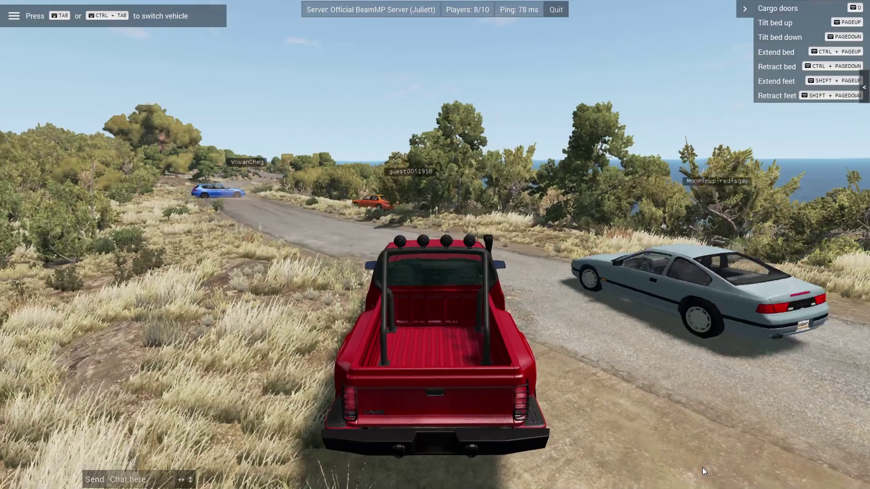
- Drive the pickup left onto the dirt road and accelerate along it
{"action": "key", "text": "Up"}
{"action": "key", "text": "Left"}
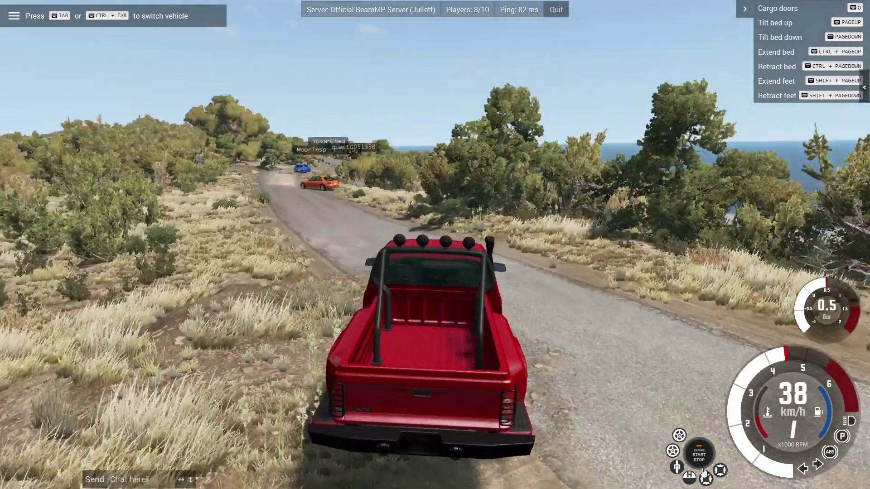
{"action": "key", "text": "Down"}
{"action": "key", "text": "Up"}
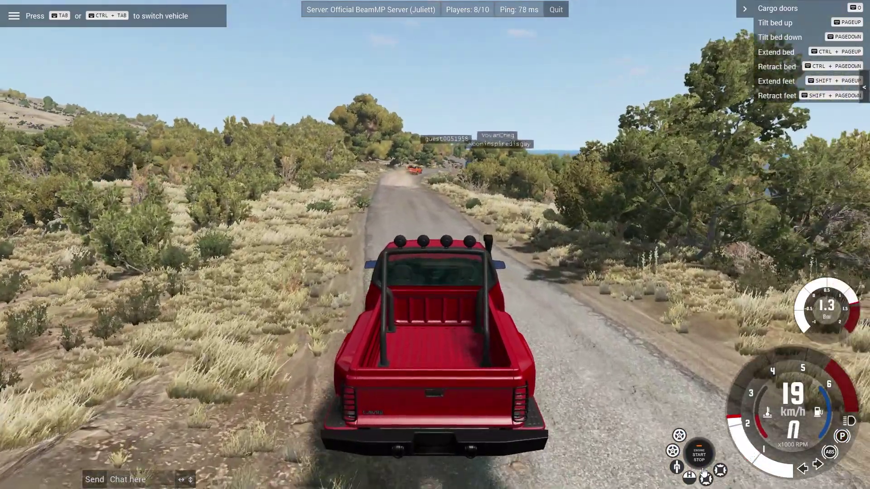